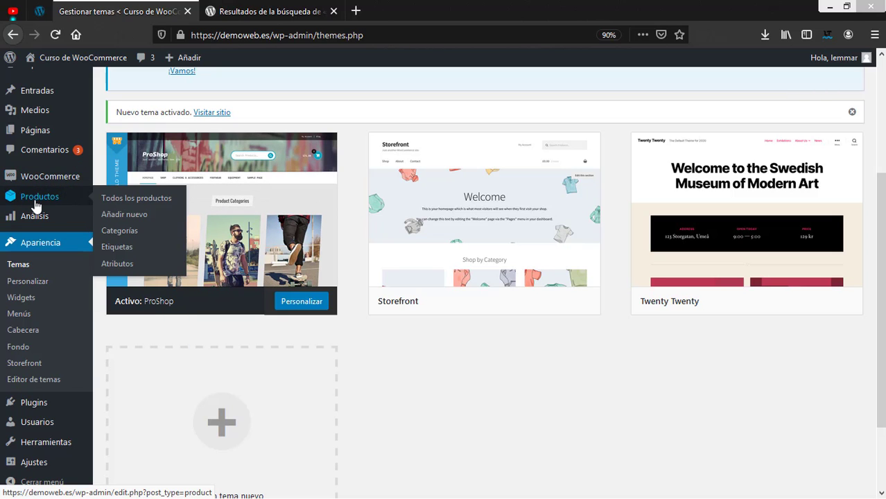
- Open the form for adding a new product and dismiss the Stripe account keys notice
click(134, 216)
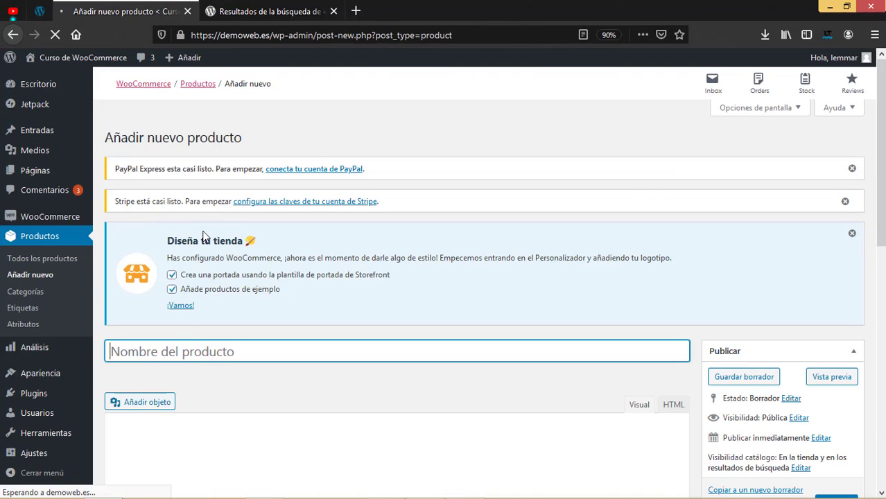
click(844, 201)
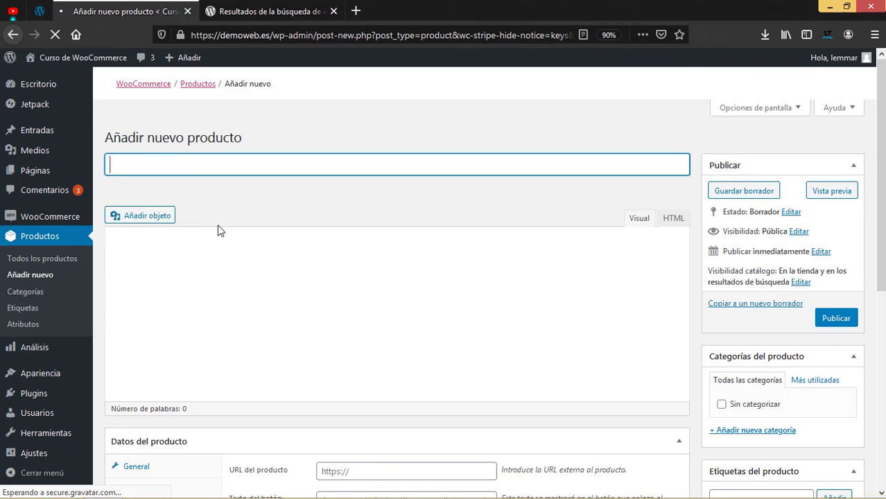
- Examine the new product form, including the product type choices, product data, short description, categories, tags and image sections
scroll(201, 222, down, 3)
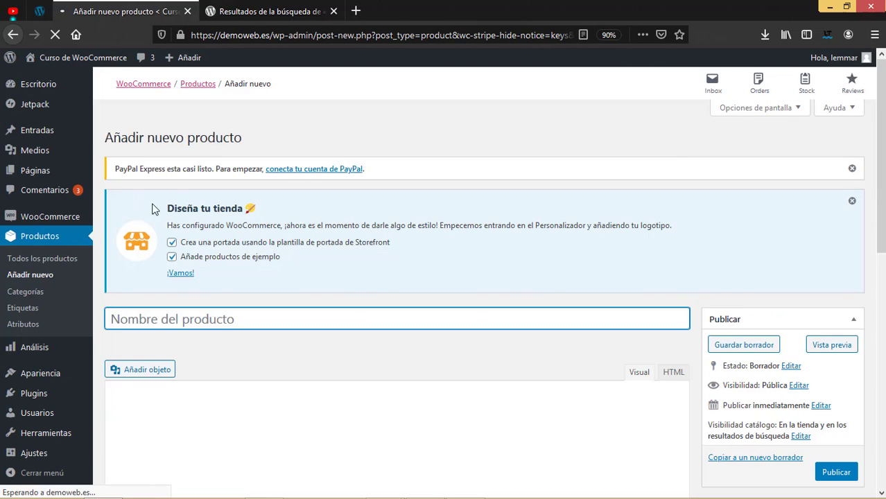
scroll(216, 244, down, 3)
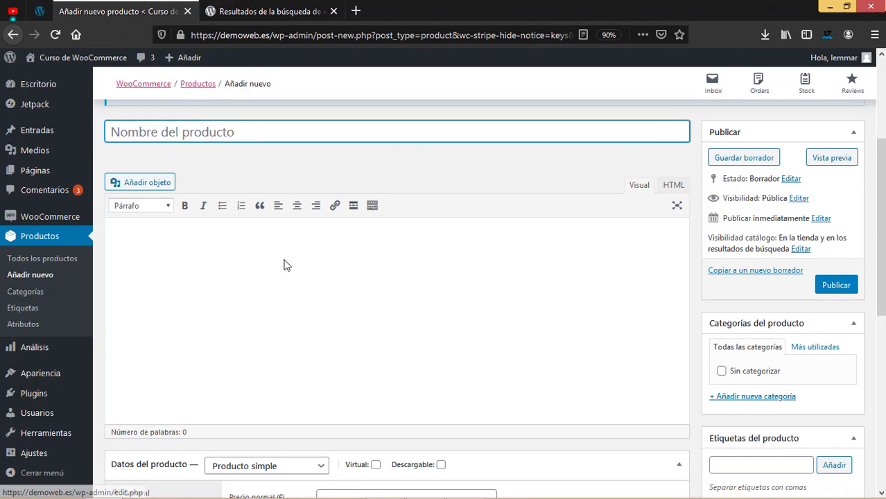
scroll(212, 207, down, 2)
scroll(222, 211, down, 6)
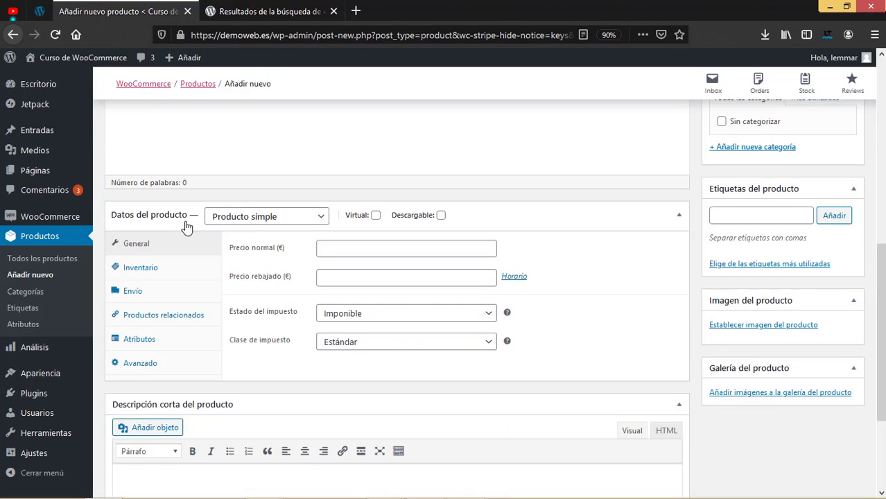
click(320, 220)
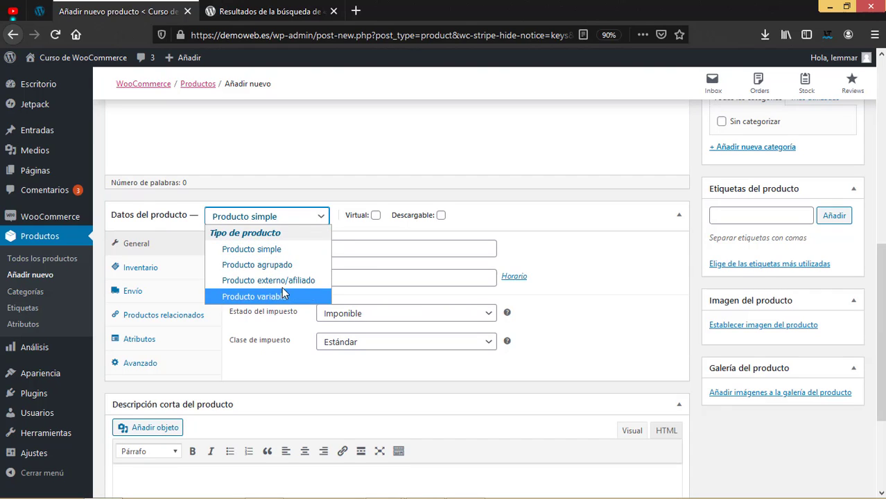
click(122, 274)
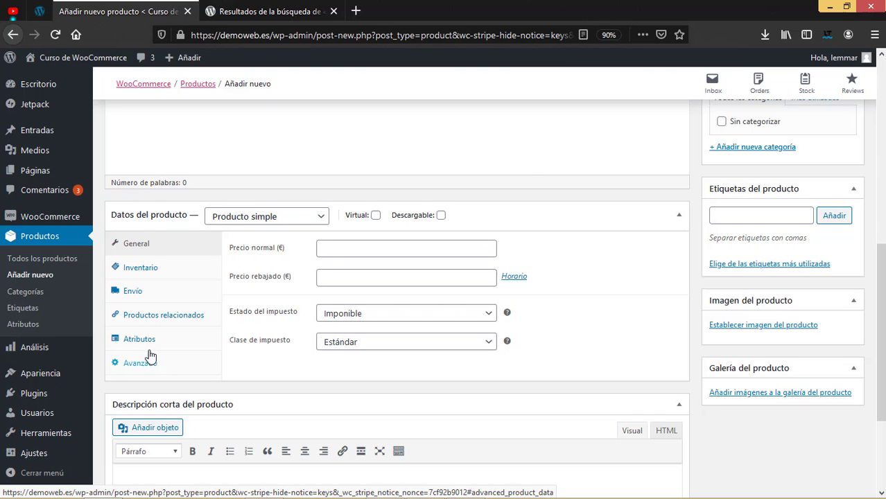
scroll(251, 335, down, 3)
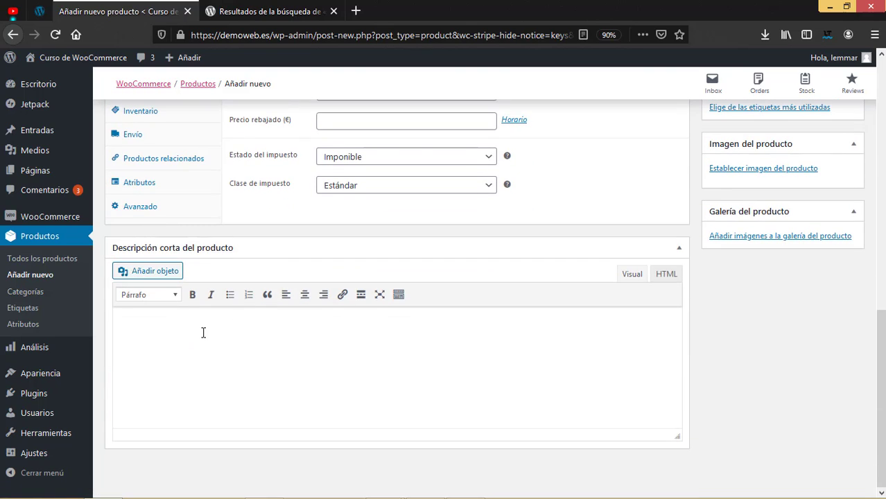
scroll(589, 282, up, 7)
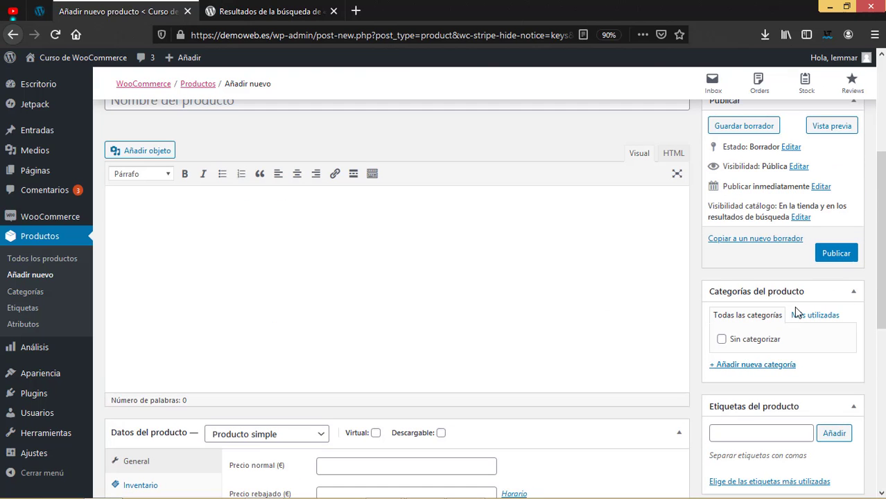
scroll(797, 313, down, 3)
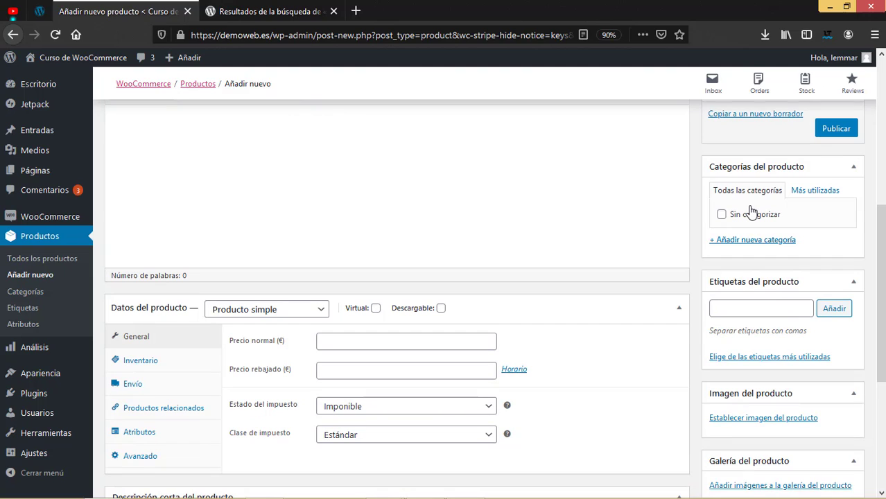
scroll(769, 281, down, 2)
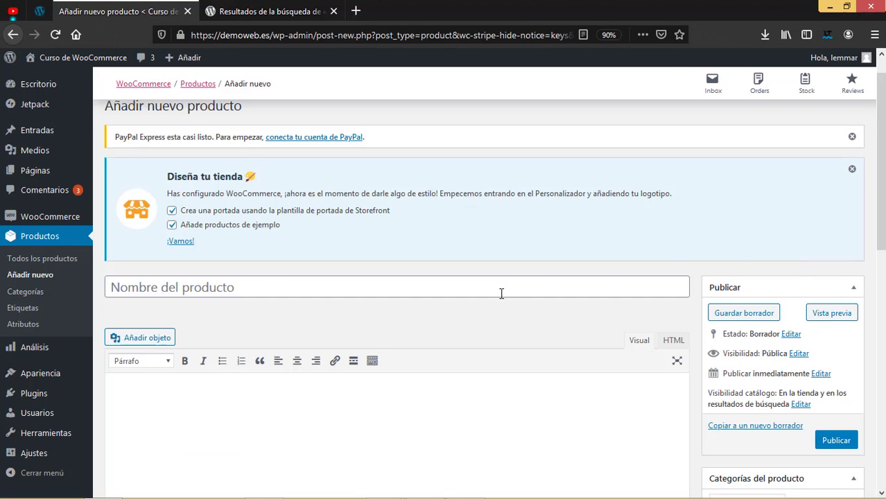
scroll(500, 292, down, 3)
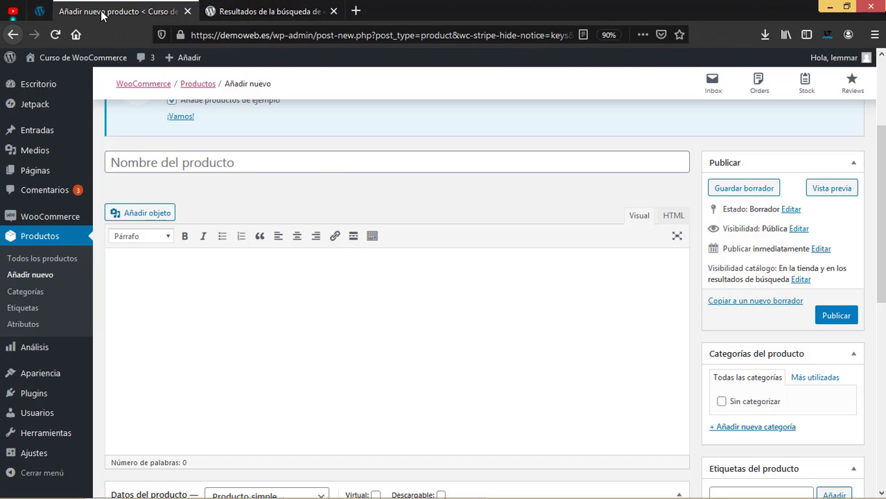
- View the WooCommerce plugin's page on WordPress.org from the plugin search results and find its download option
click(244, 12)
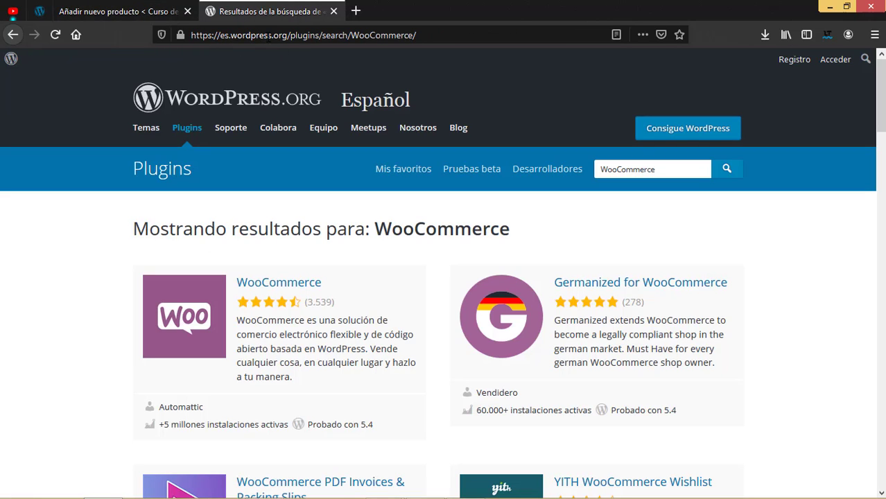
click(107, 13)
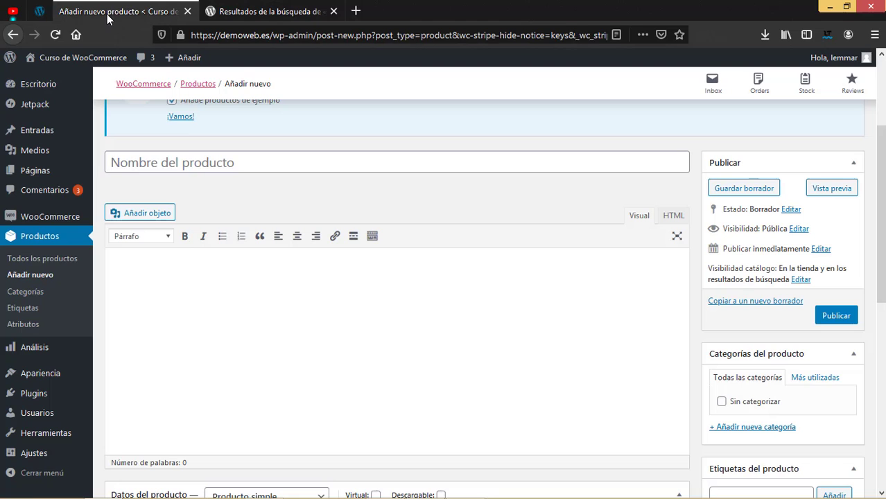
mouse_move(40, 398)
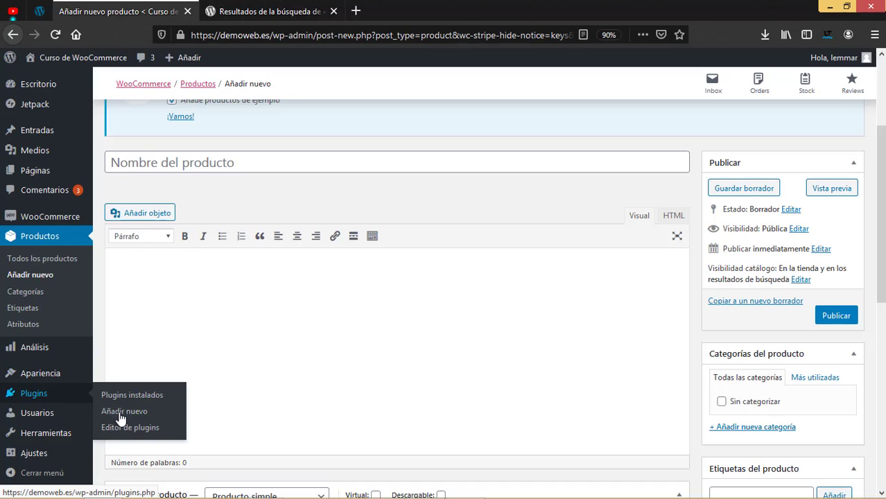
click(260, 11)
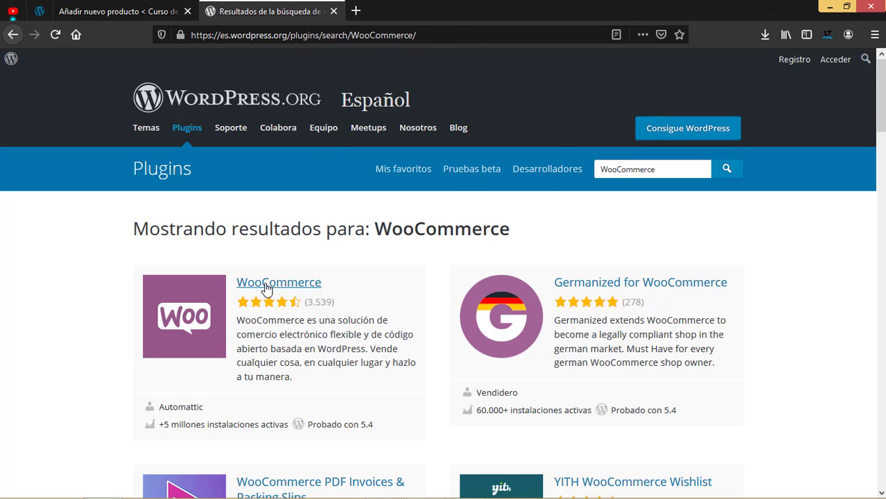
click(286, 287)
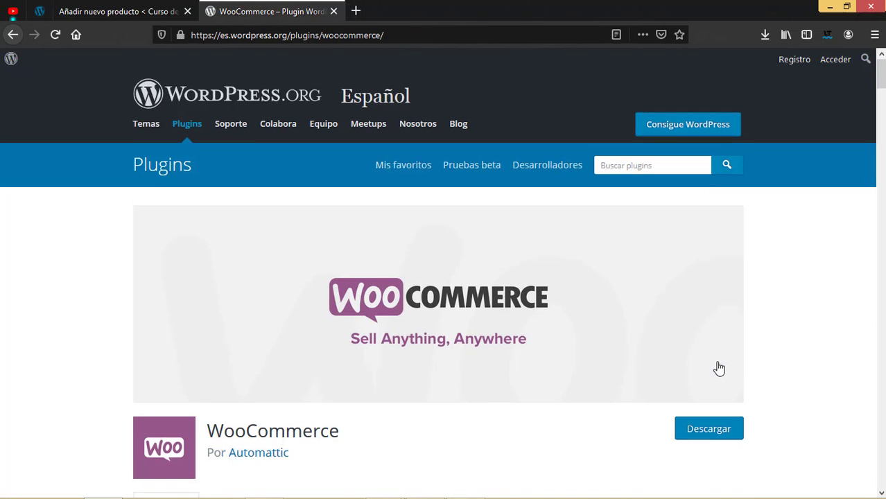
scroll(719, 368, down, 3)
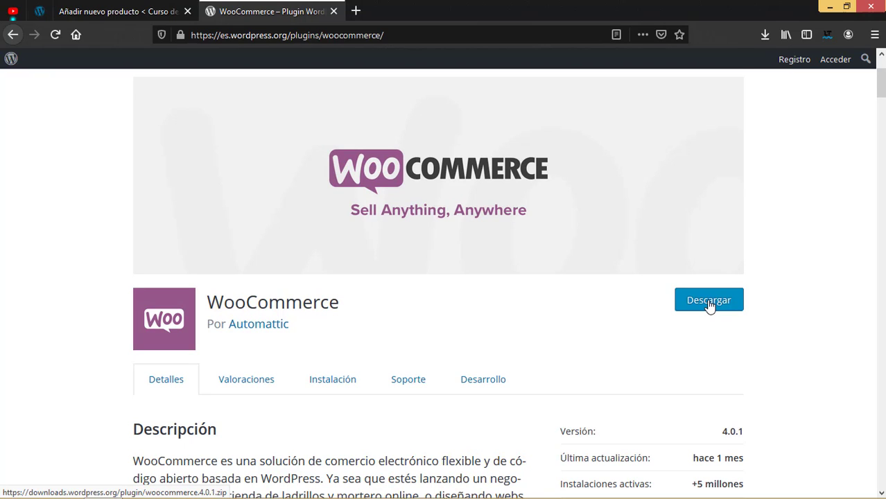
- Return to the shop's admin site, open the list of all products and start a product import
click(90, 11)
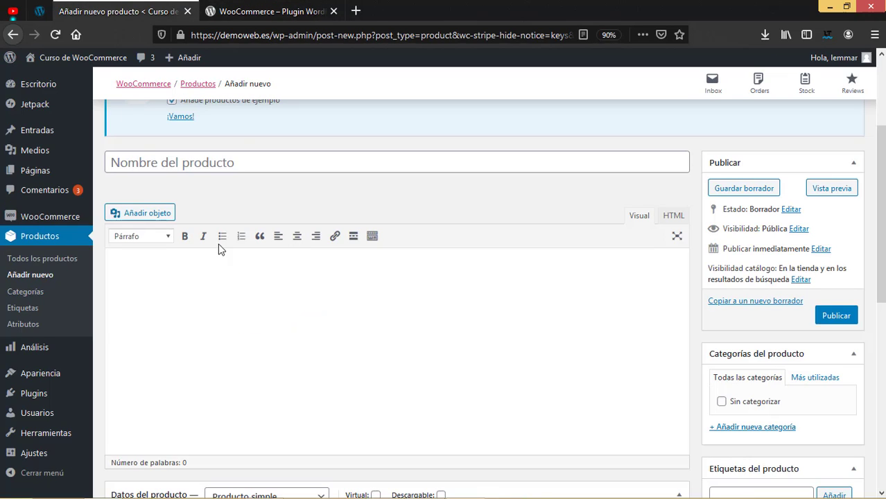
click(56, 261)
scroll(549, 385, down, 3)
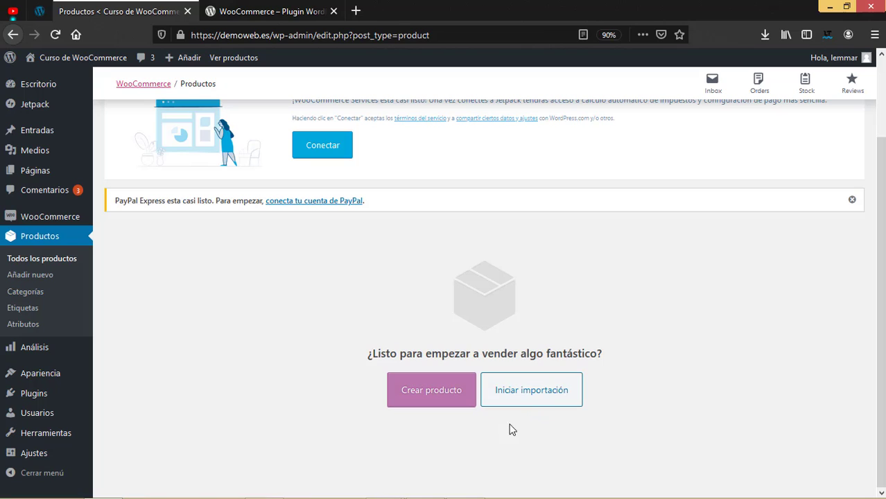
click(529, 393)
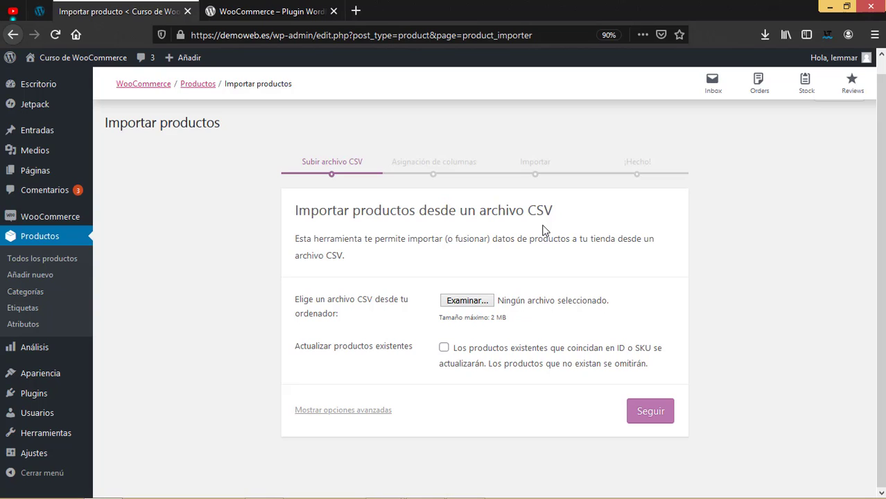
- Choose sample_products.csv from the sample-data folder as the import file and continue to the column mapping
click(475, 307)
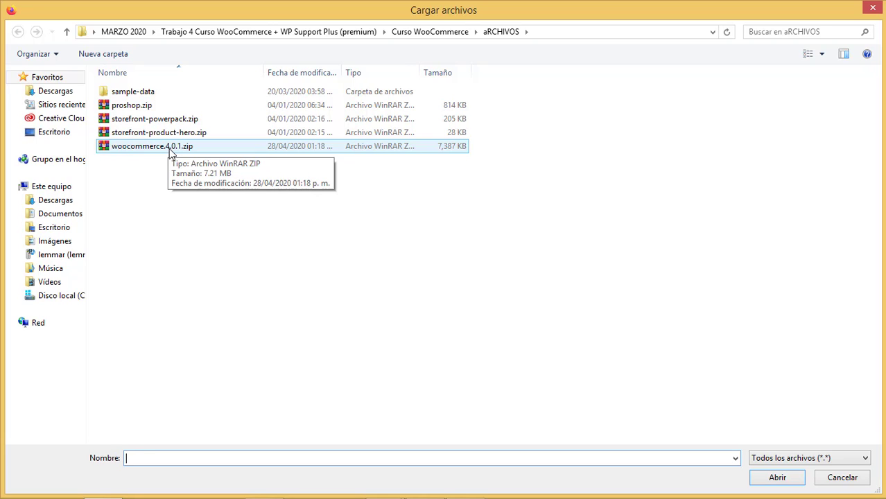
double_click(135, 96)
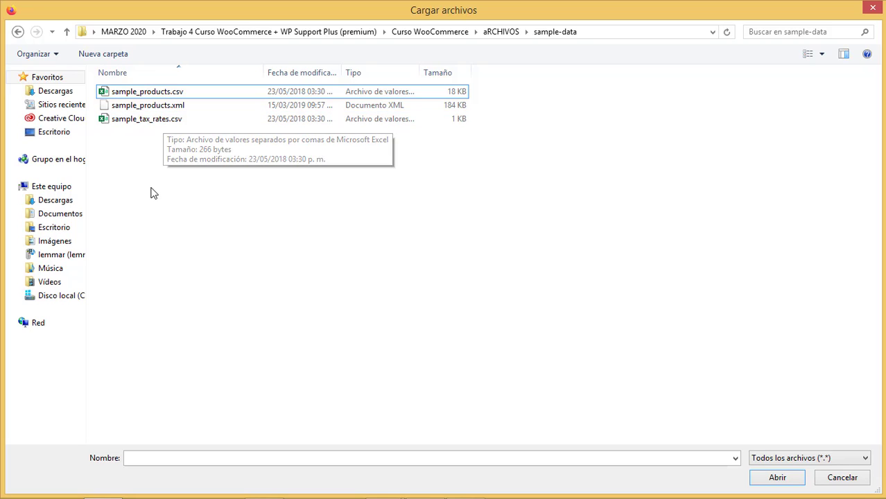
click(158, 92)
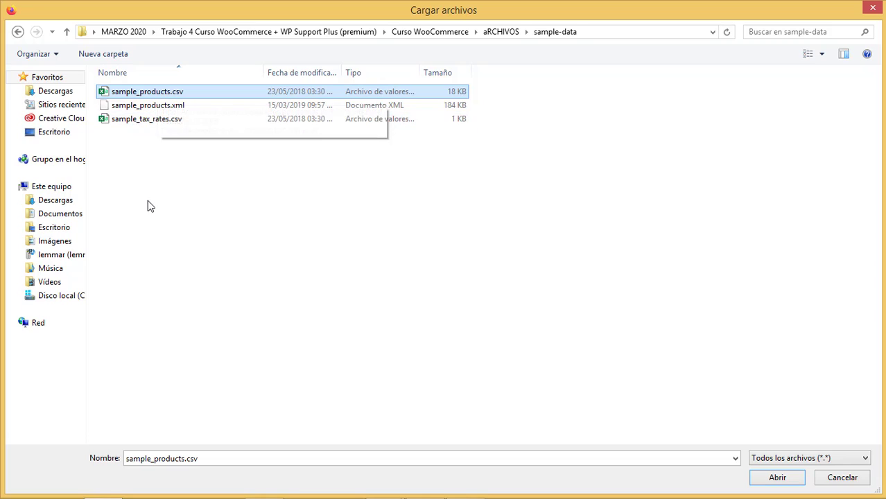
click(166, 96)
click(216, 92)
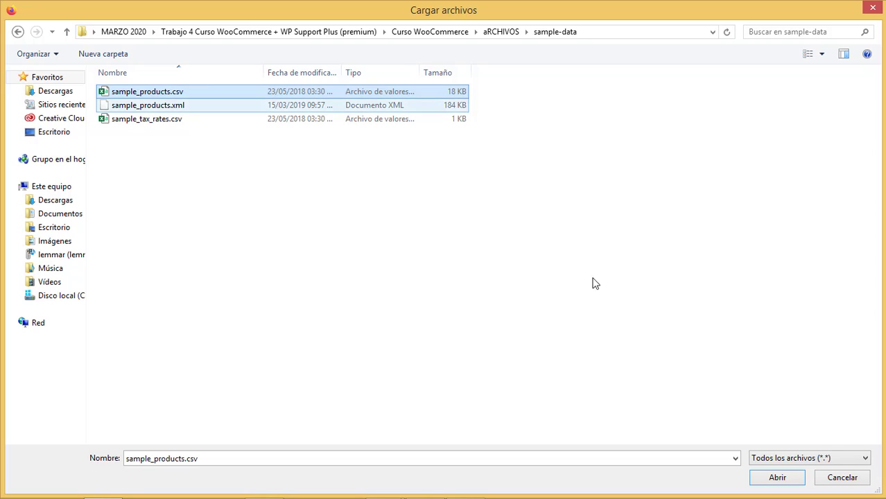
click(774, 478)
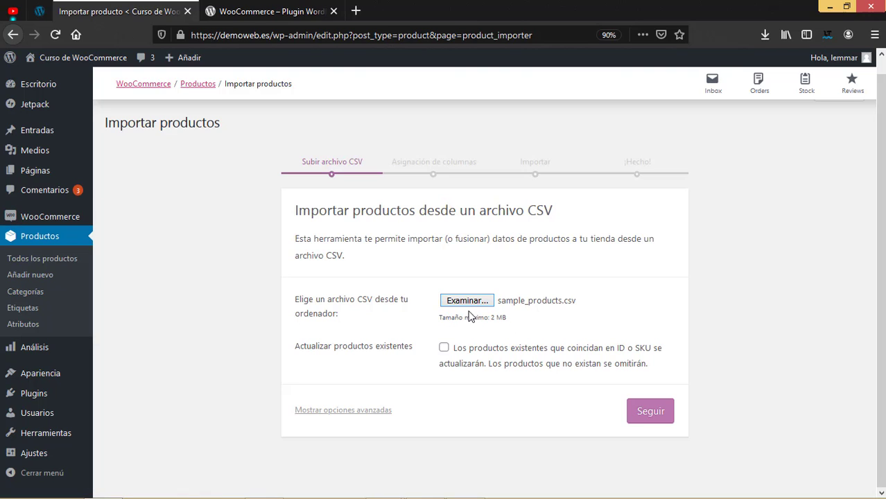
click(660, 412)
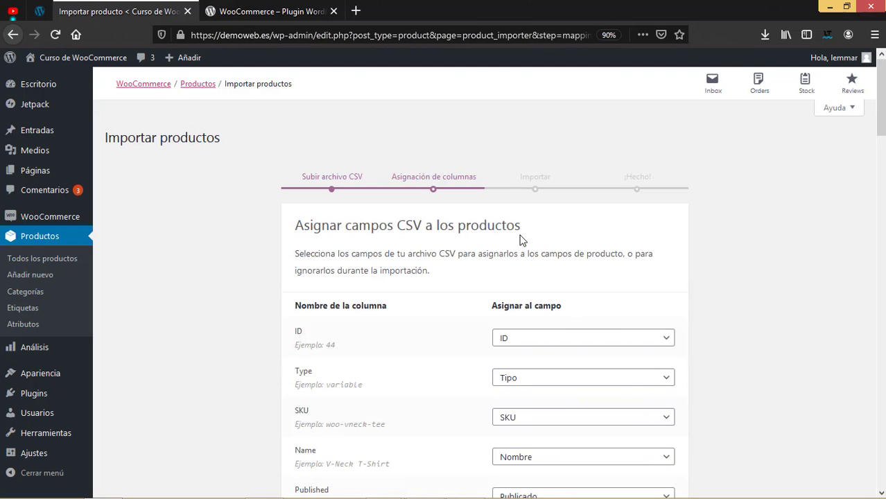
- Review how the CSV columns are assigned to product fields, from ID down to the weight and dimension columns
scroll(574, 312, down, 1)
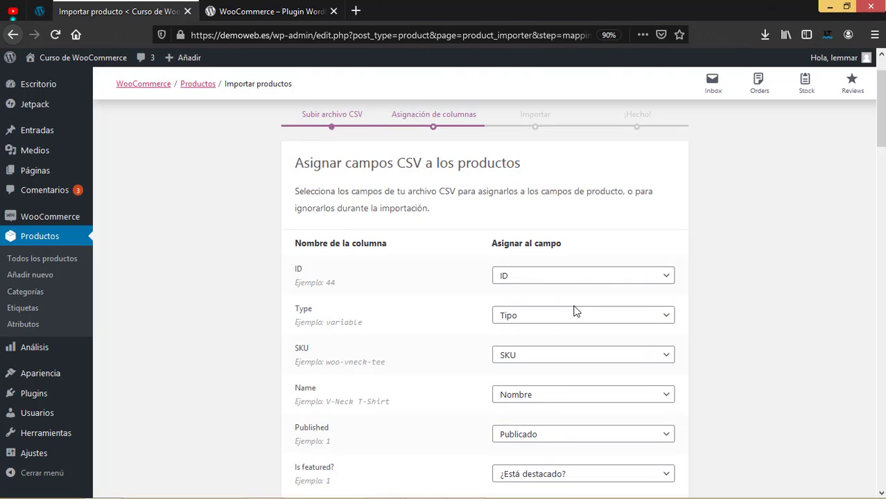
scroll(573, 311, down, 1)
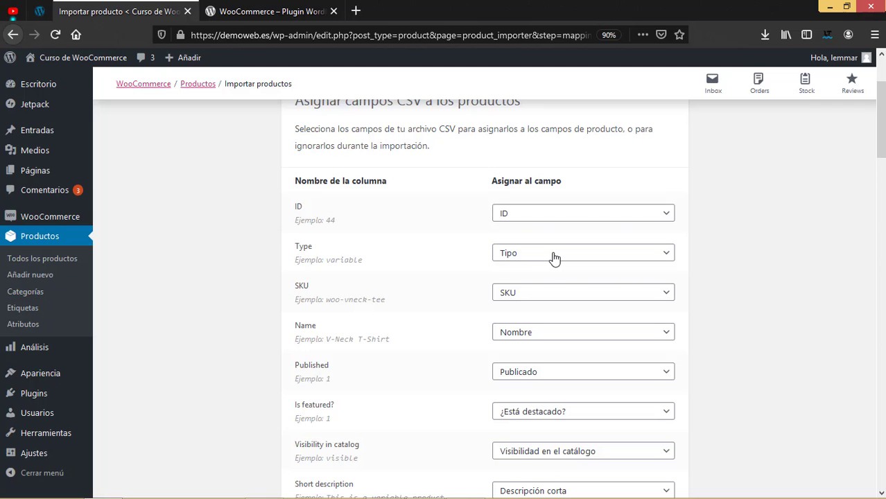
scroll(555, 259, down, 2)
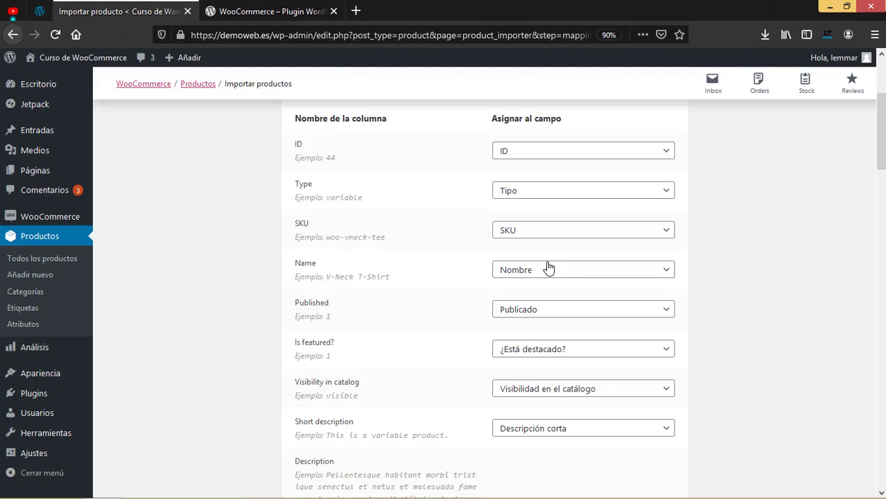
scroll(404, 304, down, 3)
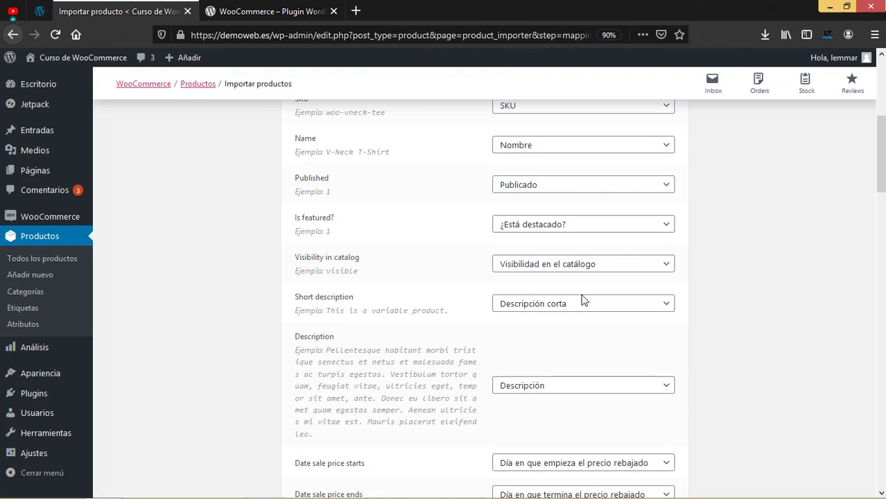
scroll(582, 300, up, 5)
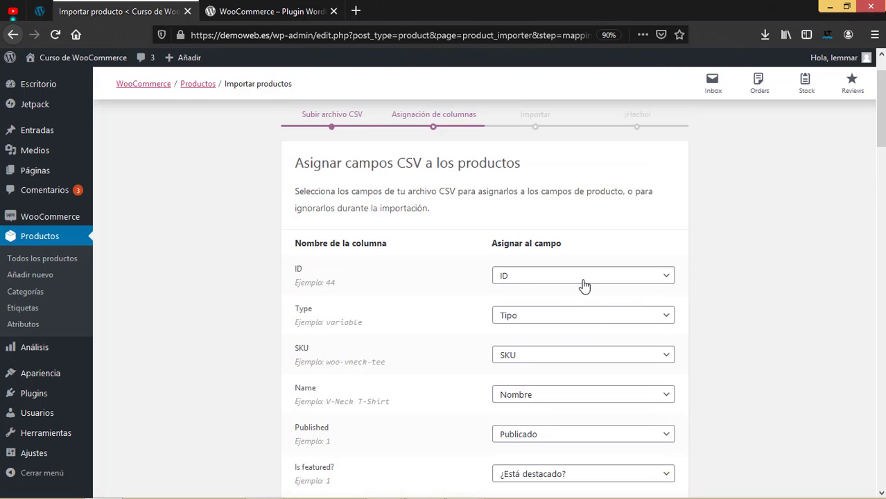
scroll(582, 284, down, 15)
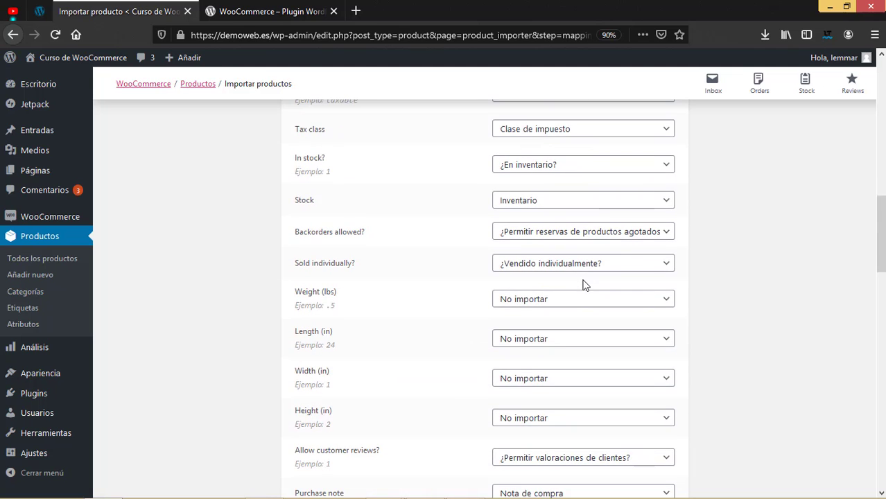
scroll(582, 284, down, 3)
scroll(582, 284, up, 2)
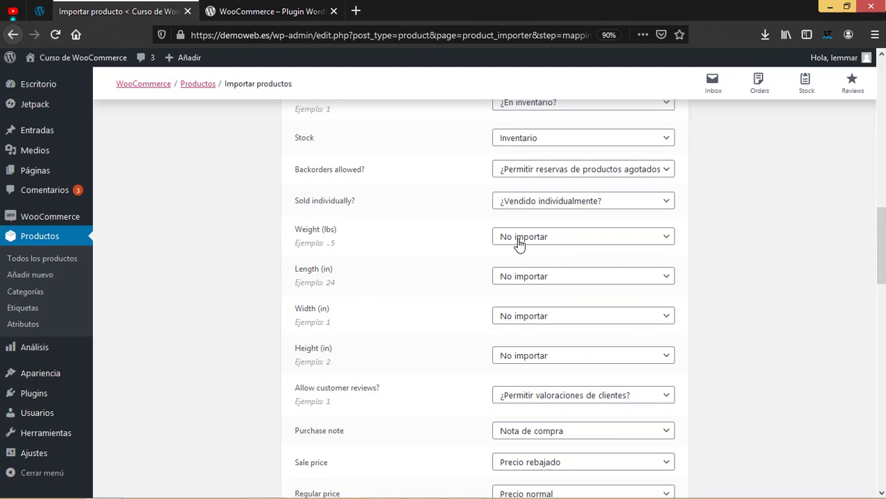
- Map the Weight (lbs) column to Peso (g) and the Length (in) column to Longitud (cm)
click(588, 237)
scroll(595, 318, down, 2)
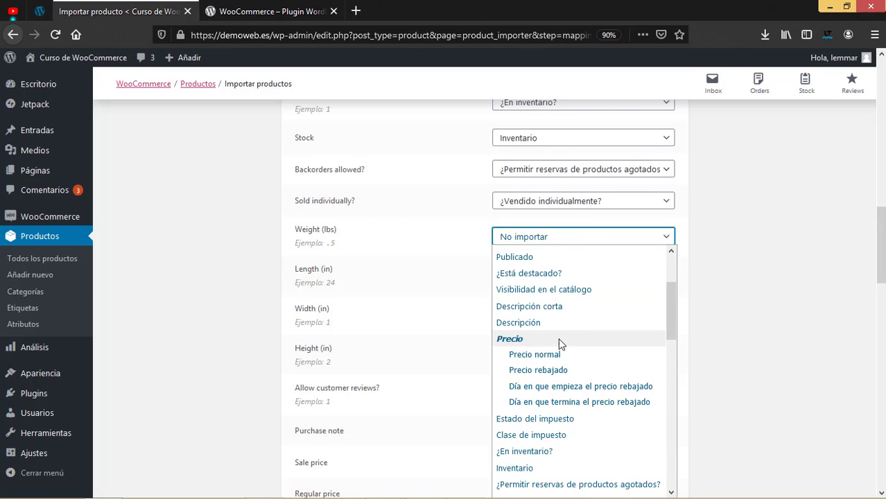
scroll(548, 344, down, 3)
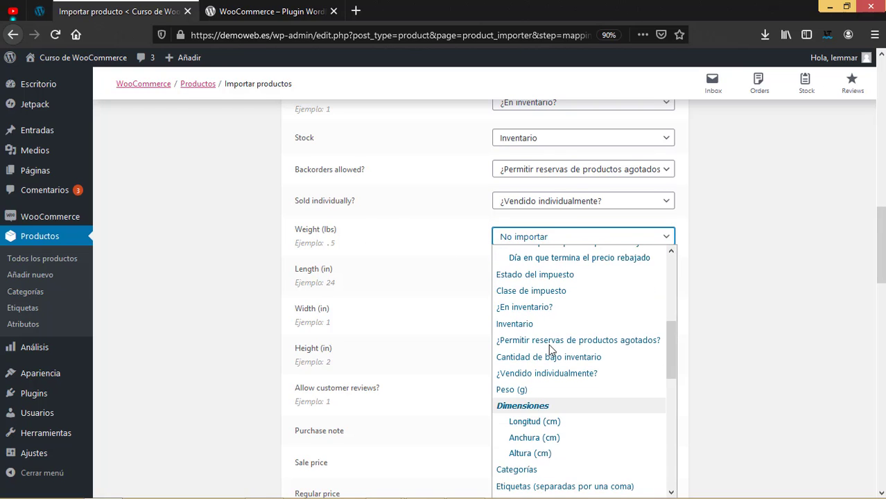
click(525, 391)
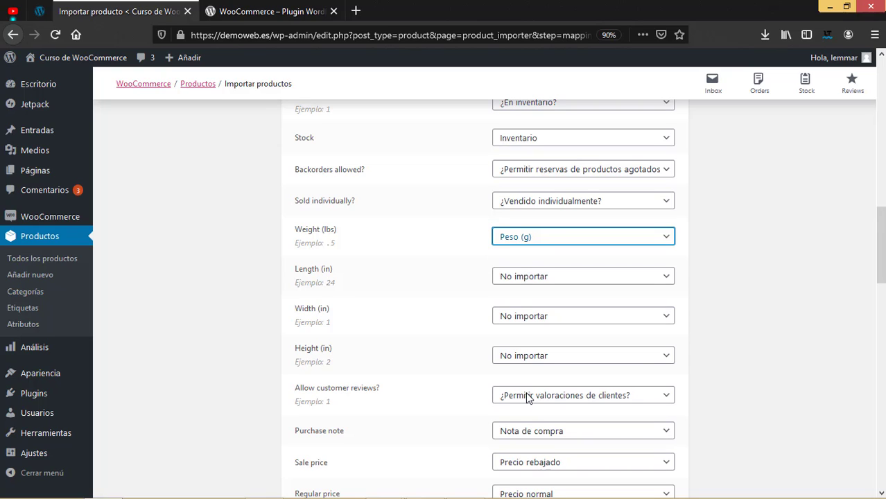
click(517, 278)
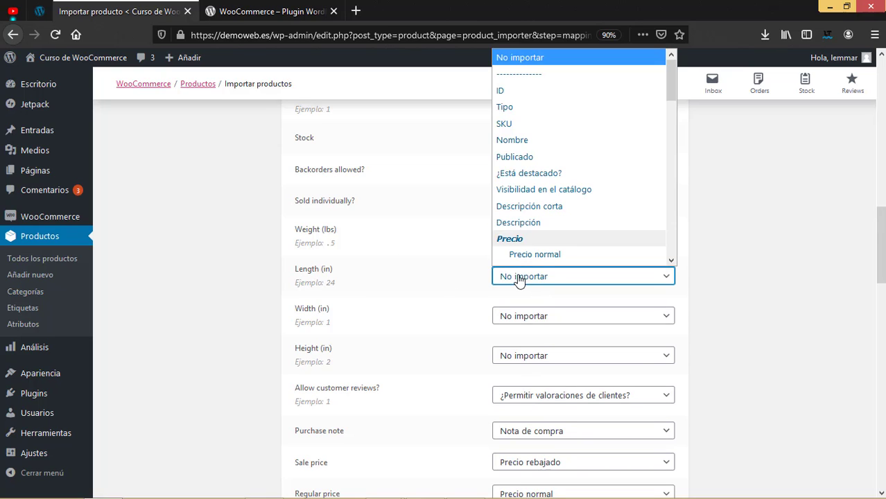
scroll(567, 233, down, 3)
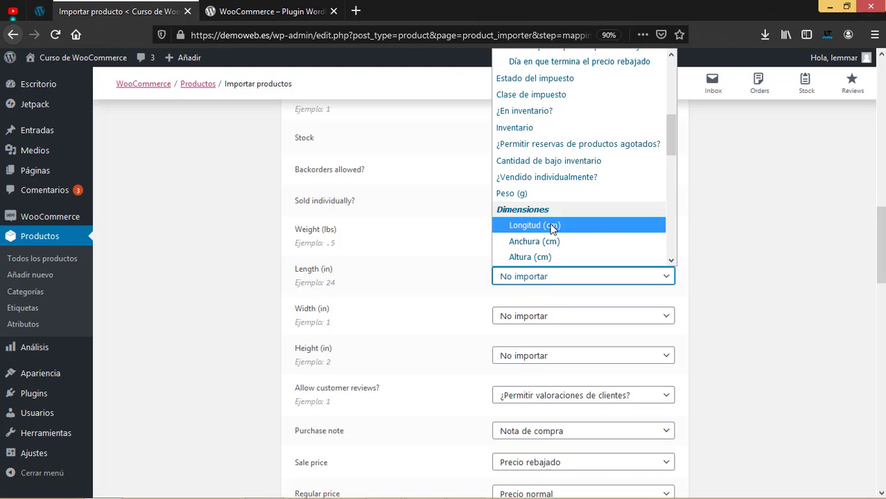
click(552, 225)
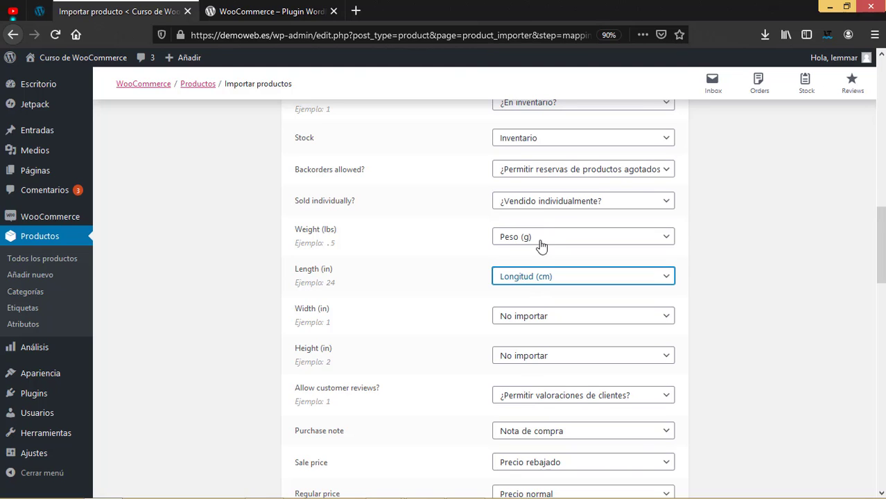
- Map the Width (in) column to Anchura (cm) and the Height (in) column to Altura (cm)
click(522, 320)
scroll(556, 281, down, 3)
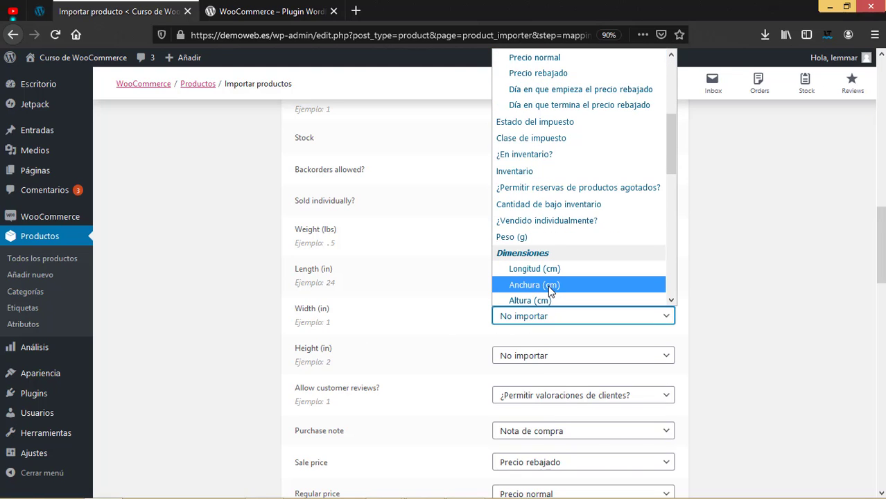
click(554, 285)
click(501, 356)
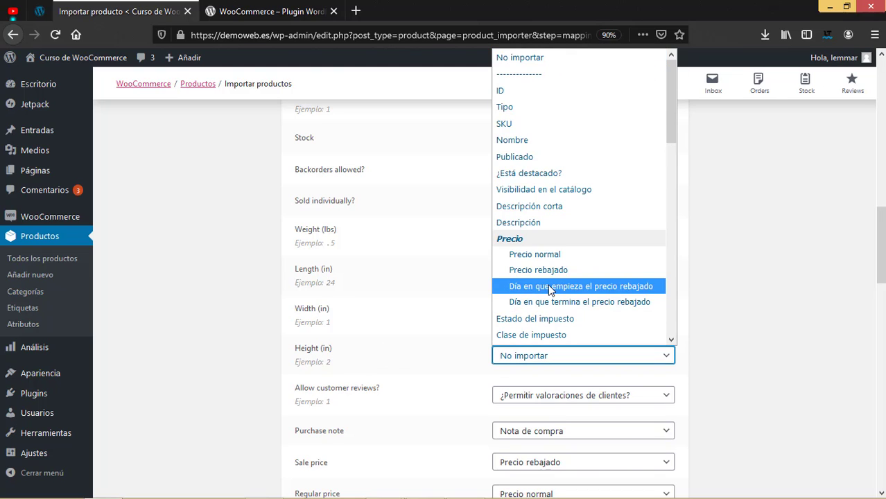
scroll(551, 285, down, 3)
click(553, 310)
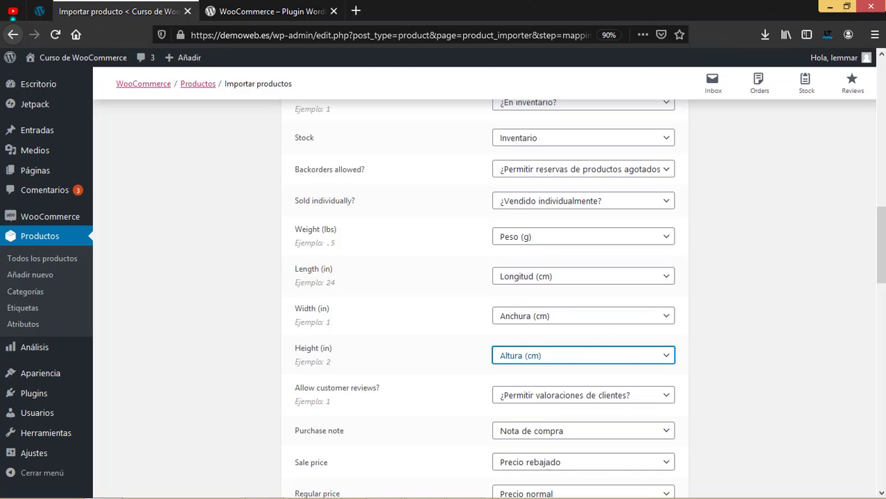
- Check the remaining column assignments down to the Download 2 URL row and run the product import
mouse_move(880, 243)
mouse_down()
mouse_move(881, 472)
mouse_move(877, 260)
mouse_up()
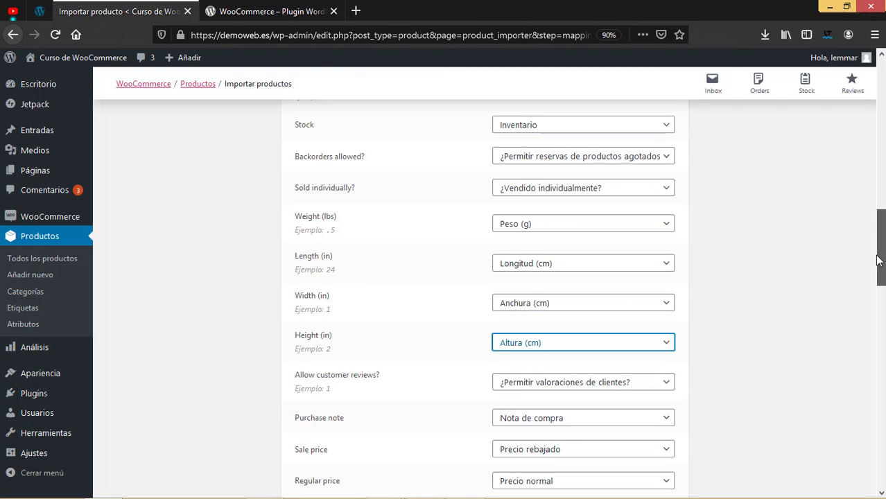
drag(878, 260, 878, 197)
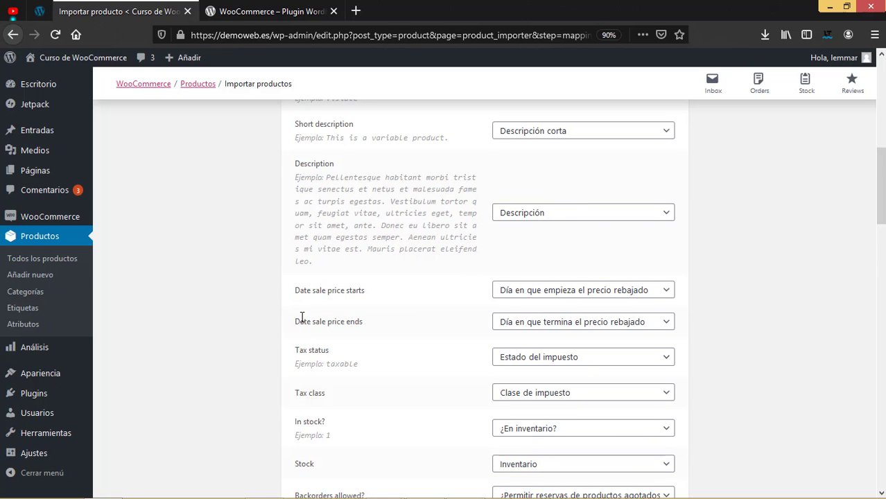
scroll(302, 319, down, 5)
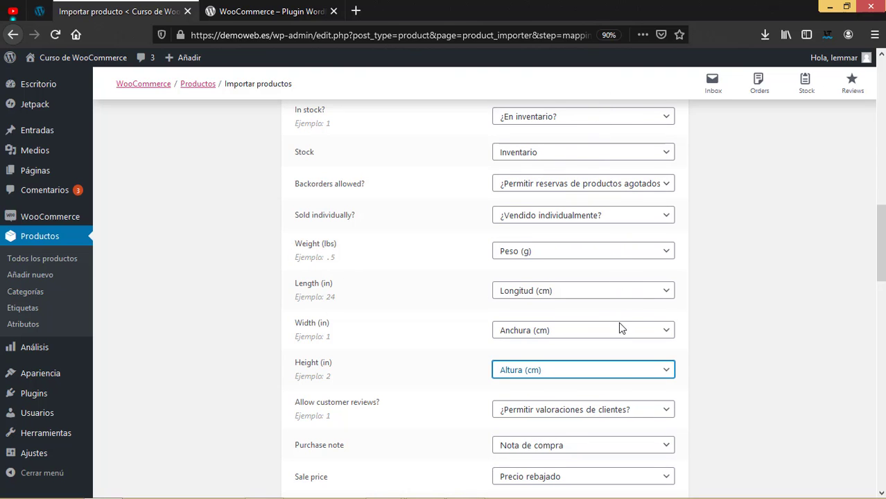
scroll(619, 324, down, 3)
scroll(620, 329, down, 2)
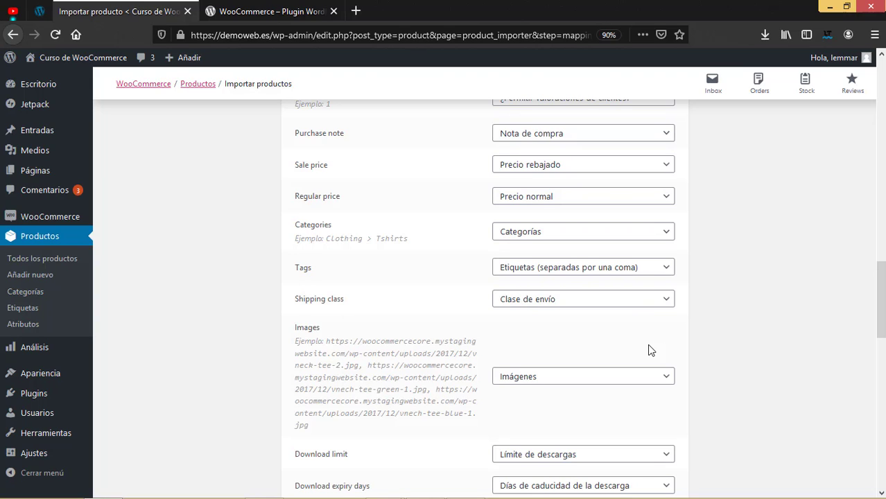
scroll(650, 350, down, 15)
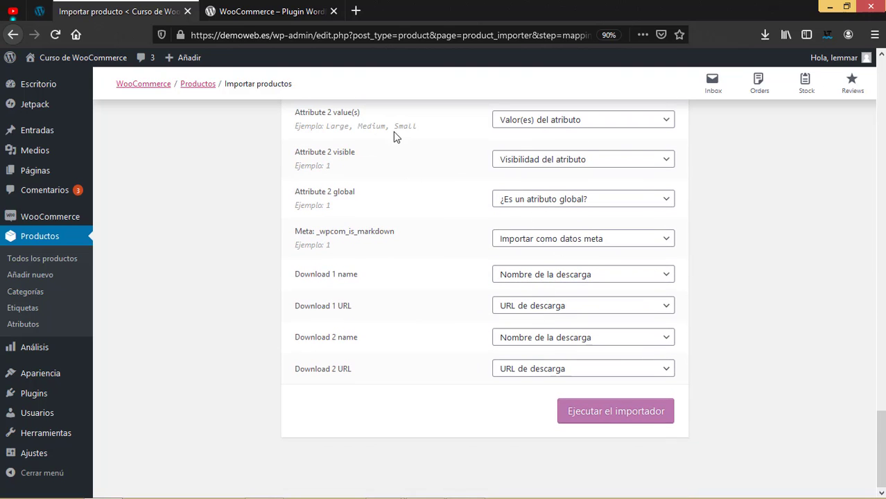
click(603, 415)
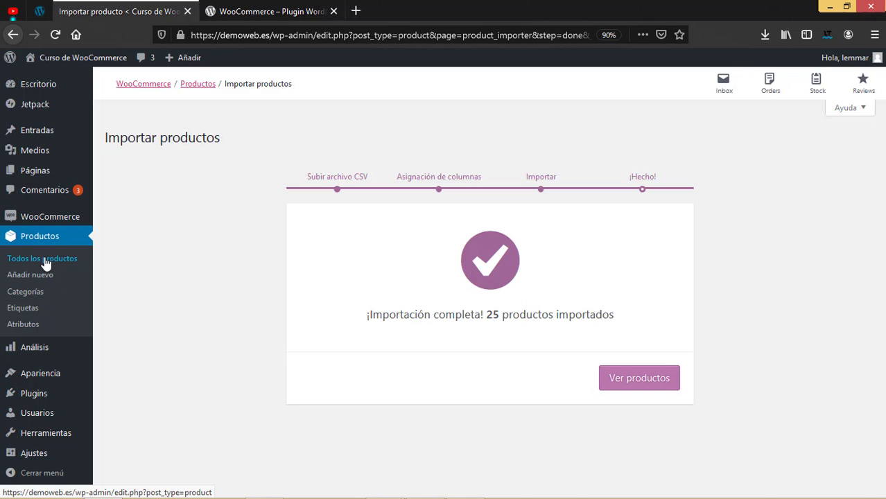
- Open the list of imported products and look over their SKUs, stock status, prices and categories
click(648, 376)
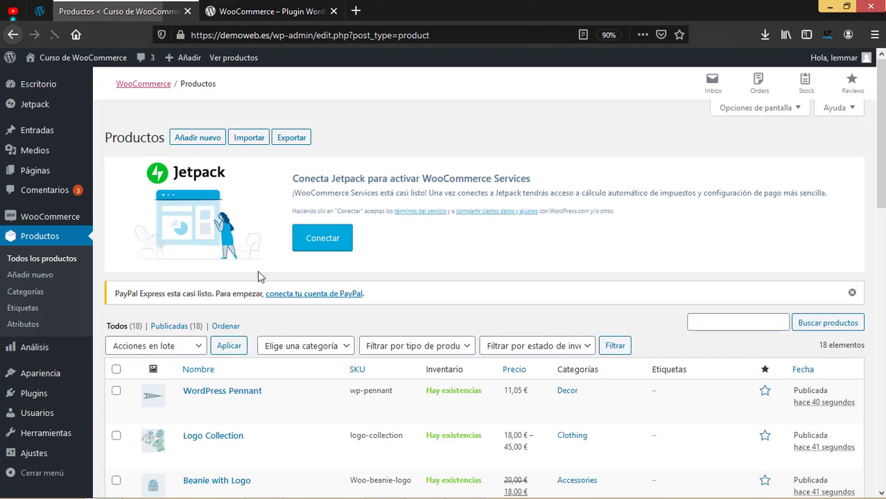
scroll(261, 284, down, 5)
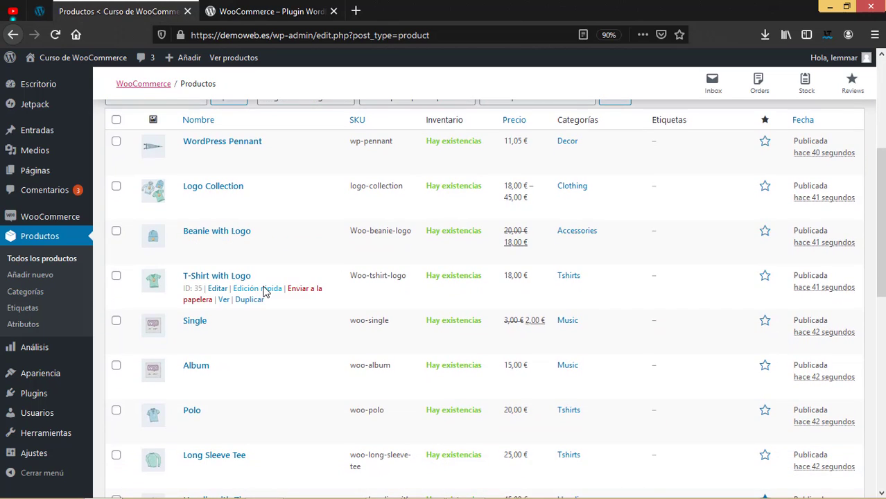
scroll(263, 291, down, 3)
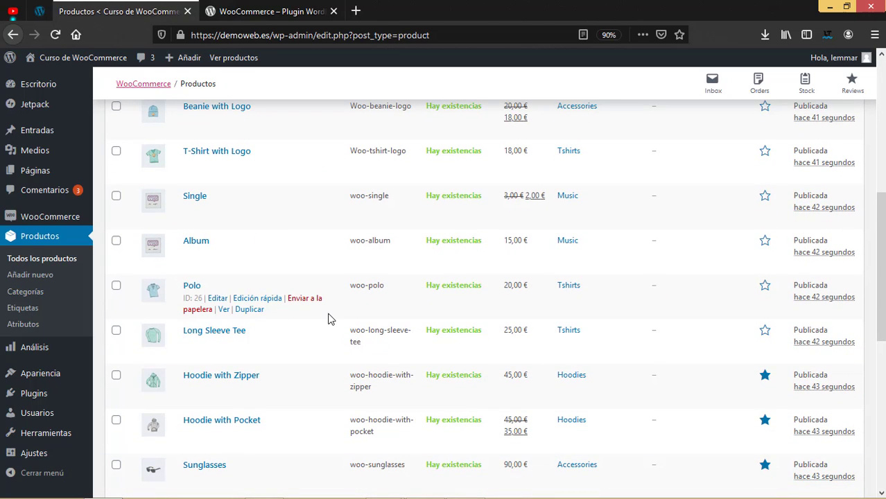
scroll(330, 319, up, 3)
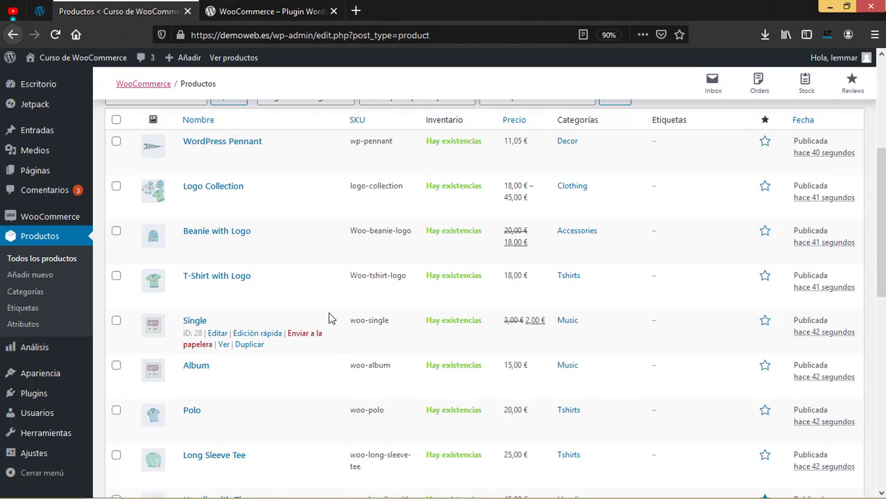
scroll(330, 318, up, 5)
scroll(200, 305, down, 3)
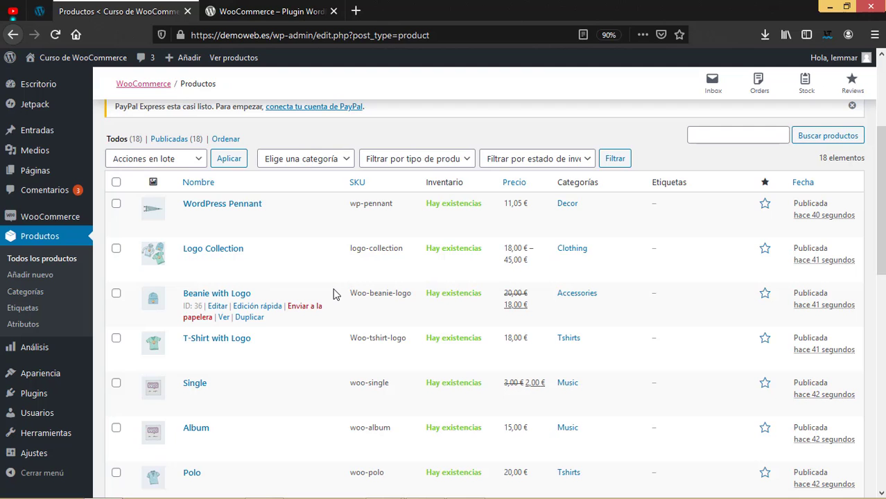
- Look again at the WooCommerce plugin's WordPress.org page and return to the shop's product list
key(ctrl+Tab)
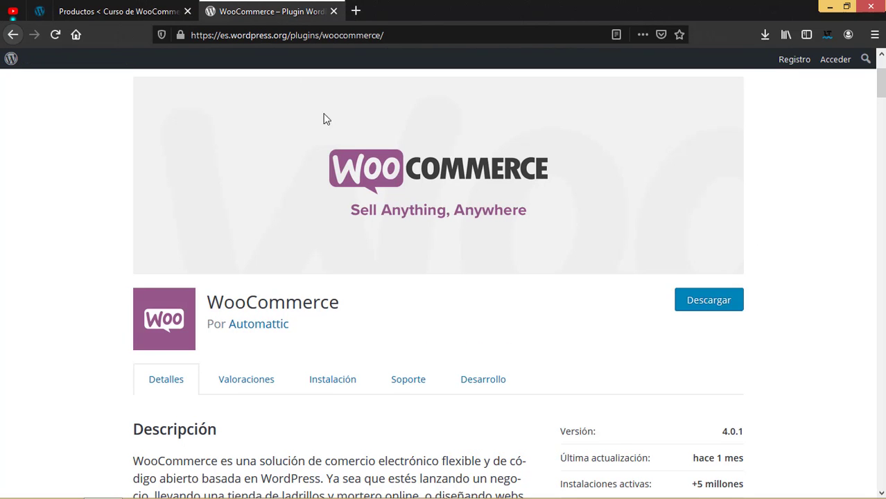
scroll(351, 291, down, 2)
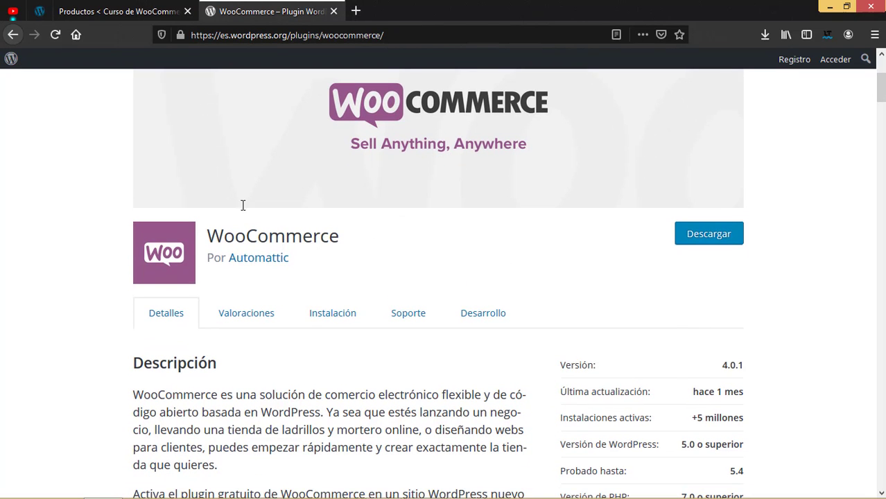
click(102, 12)
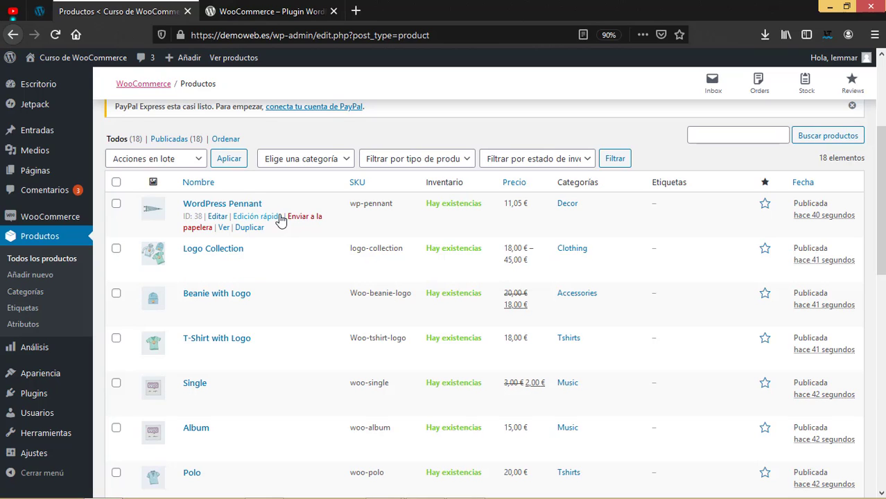
- Examine the complete product list from WordPress Pennant down to Hoodie and back up
scroll(326, 215, down, 5)
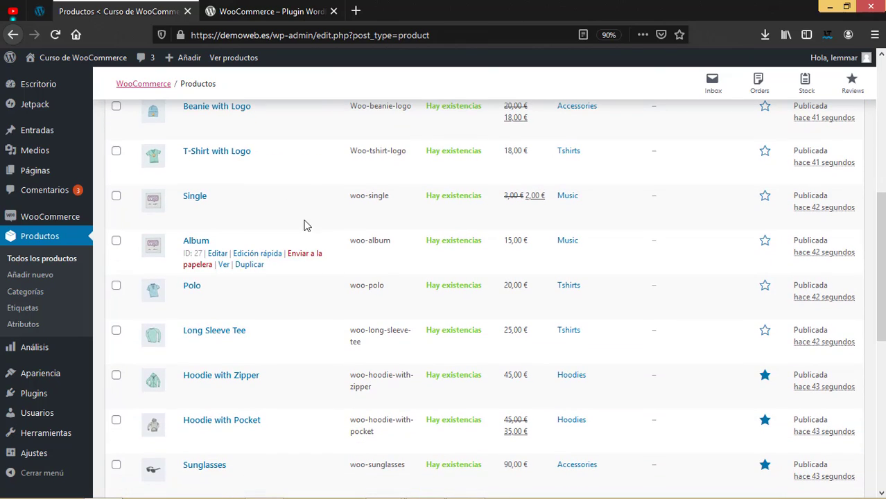
scroll(269, 166, down, 10)
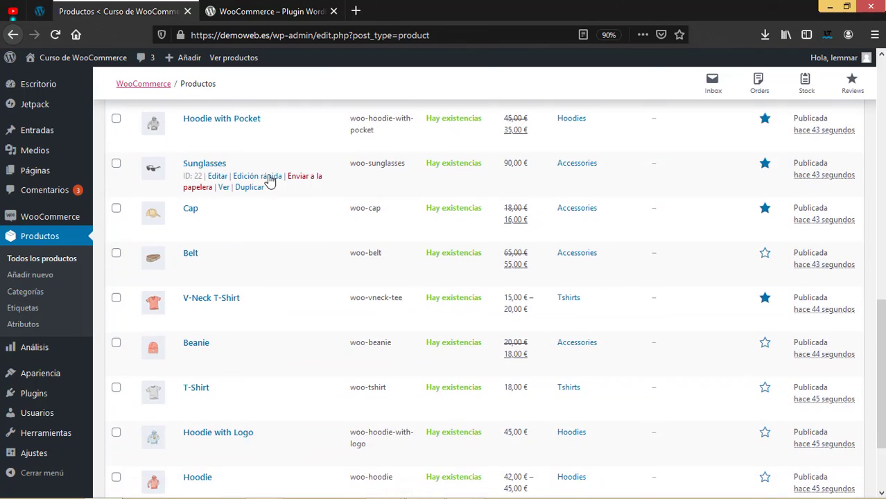
scroll(267, 174, up, 15)
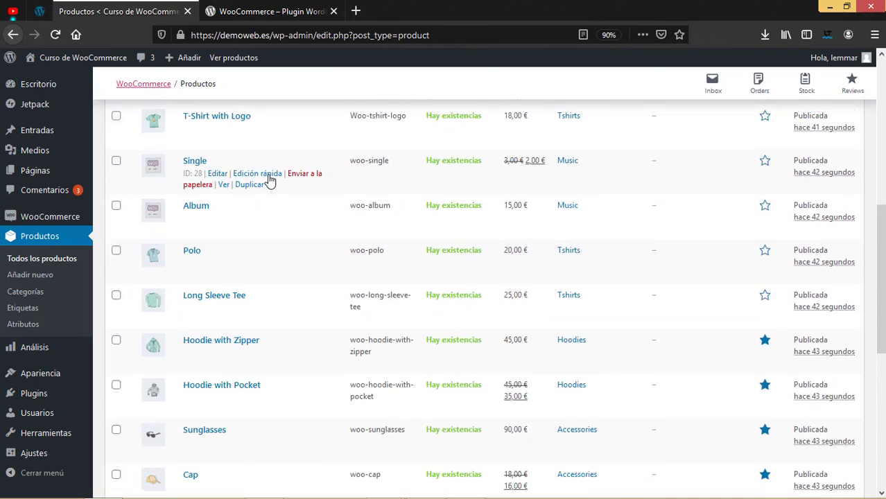
scroll(267, 174, down, 3)
scroll(268, 174, down, 3)
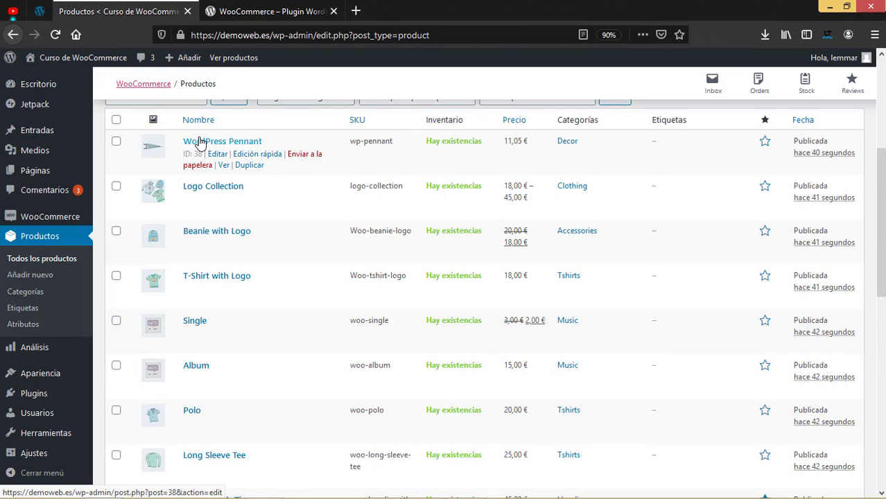
scroll(313, 262, up, 4)
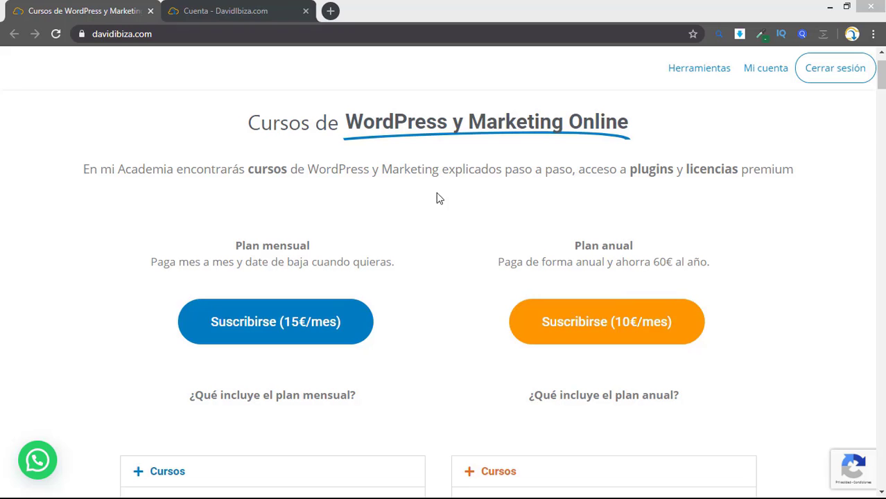
- On the WordPress course academy's home page in Chrome, examine the subscription plans, their contents and the offered courses
scroll(437, 201, down, 2)
scroll(437, 277, down, 8)
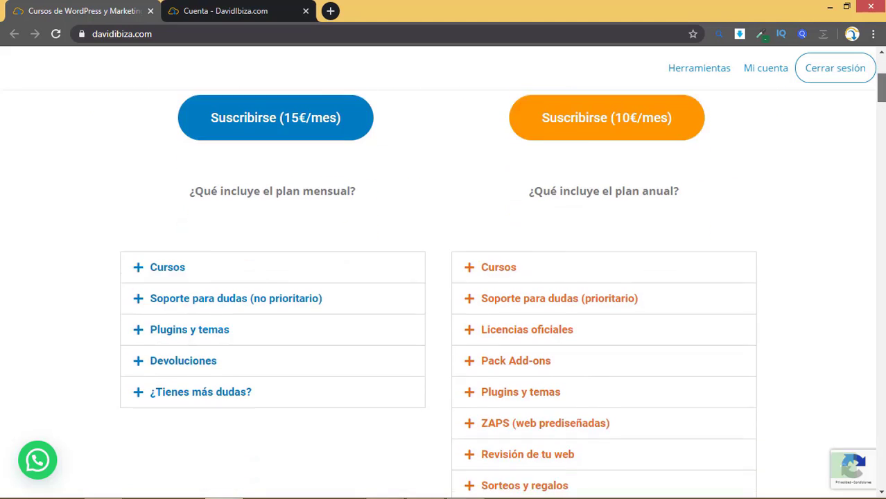
scroll(438, 277, down, 4)
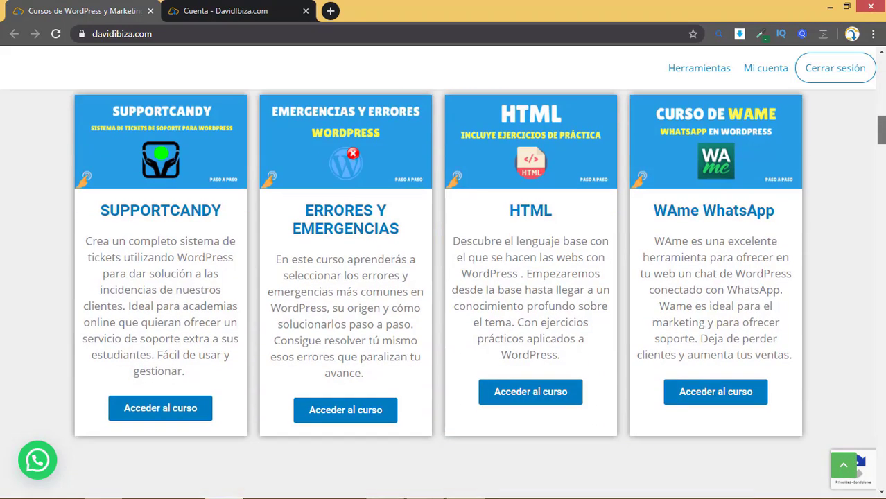
scroll(437, 277, down, 2)
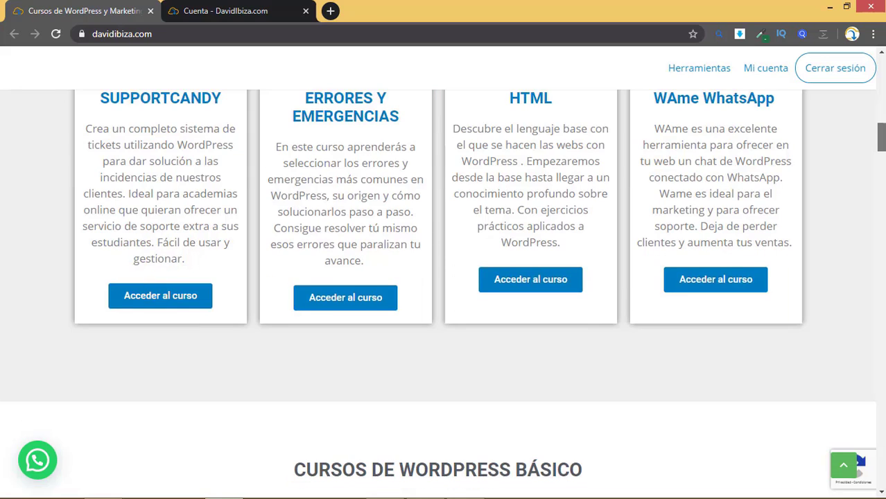
scroll(437, 277, down, 1)
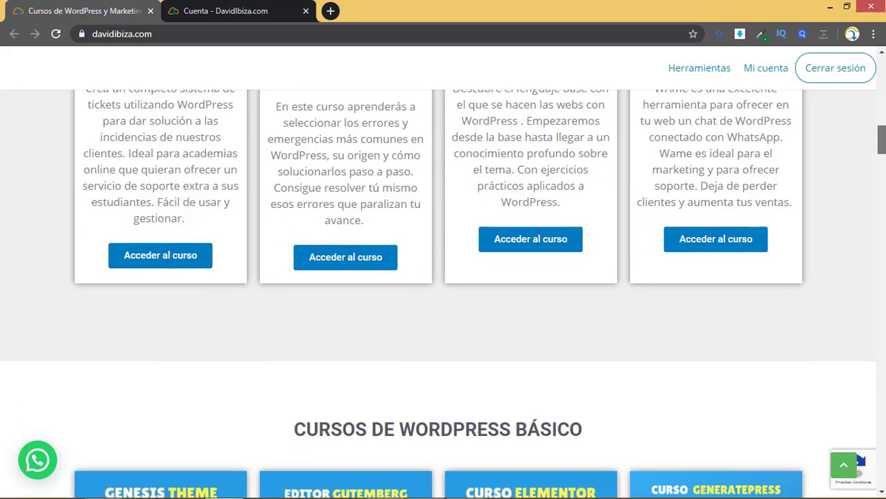
key(Home)
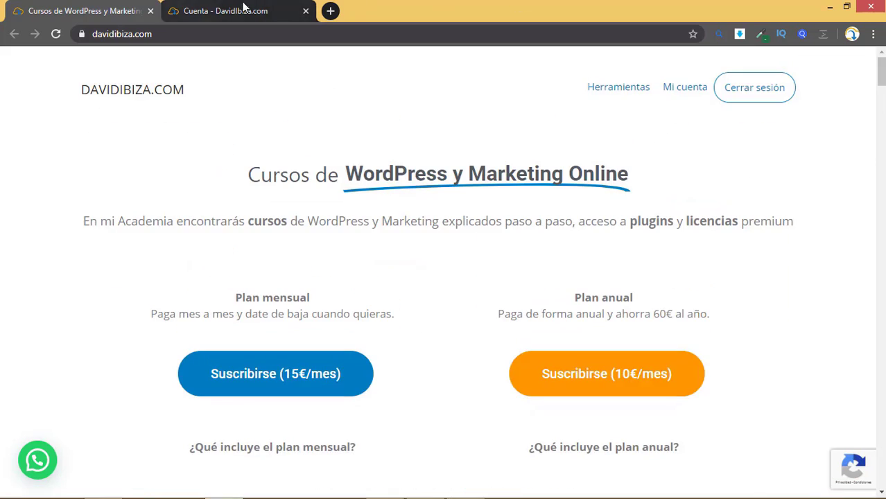
- Switch to the academy's account page and view the list of premium courses in the Cursos section
click(242, 10)
scroll(355, 264, down, 1)
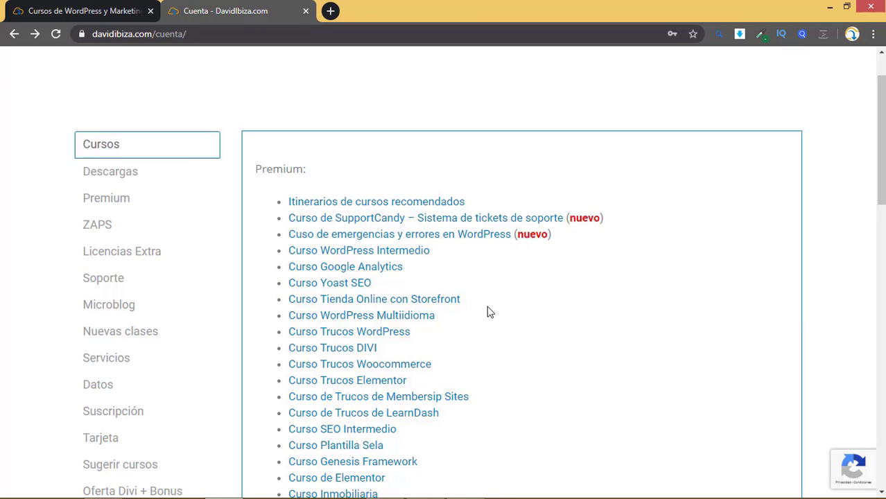
scroll(487, 312, down, 1)
scroll(118, 177, up, 1)
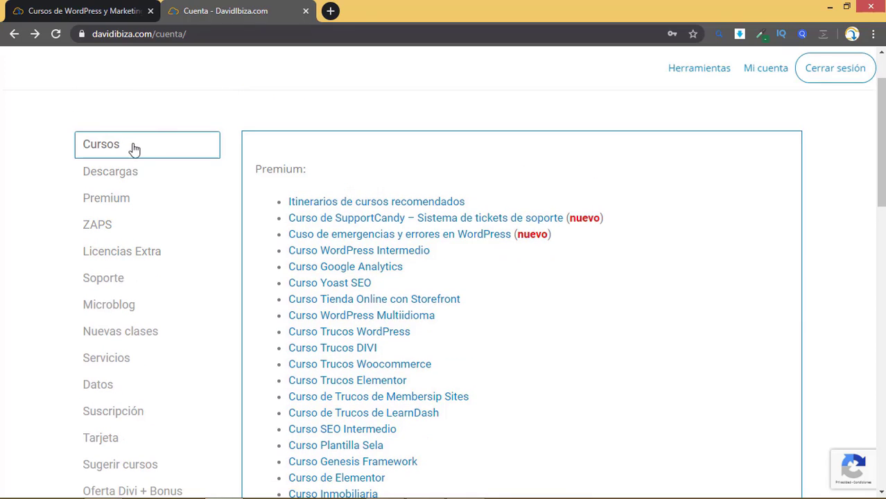
- Examine the premium course list on the account page and return to the academy's home page
scroll(139, 152, down, 2)
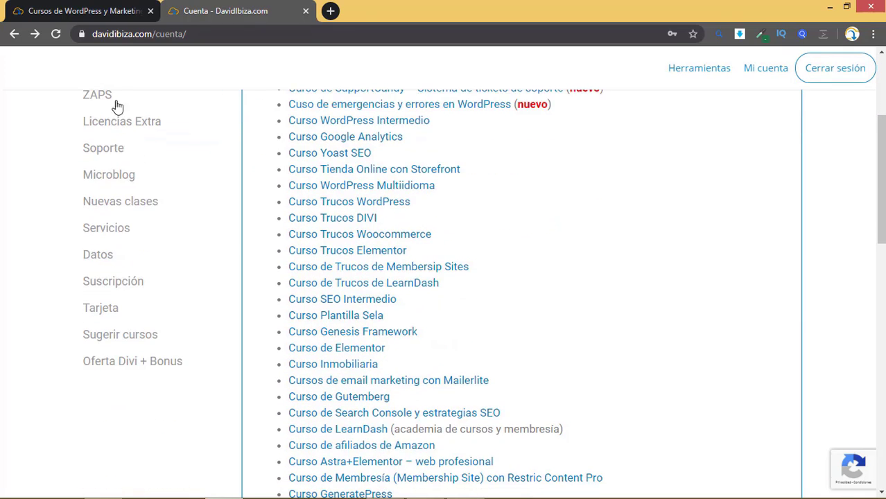
scroll(136, 133, up, 1)
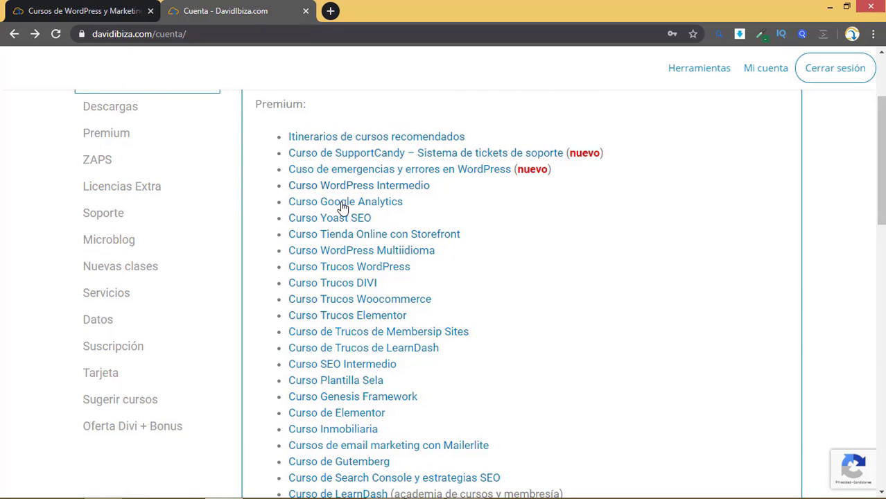
scroll(381, 202, up, 2)
key(ctrl+shift+Tab)
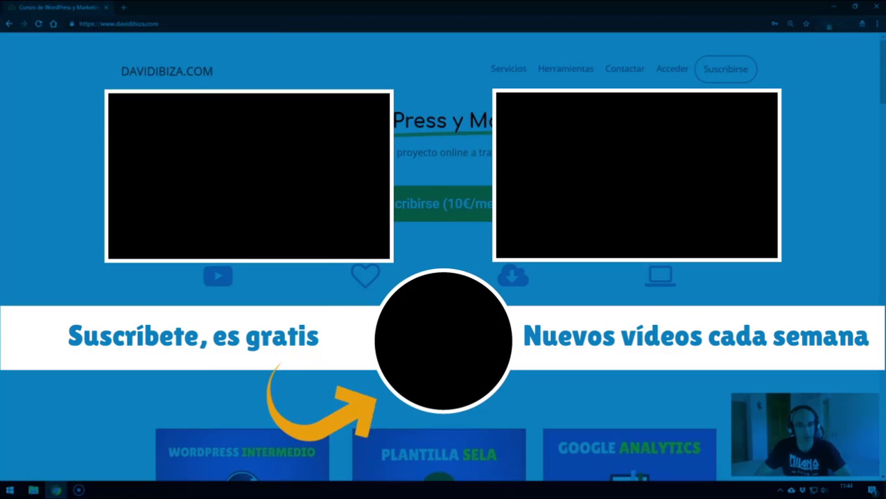
scroll(443, 277, down, 1)
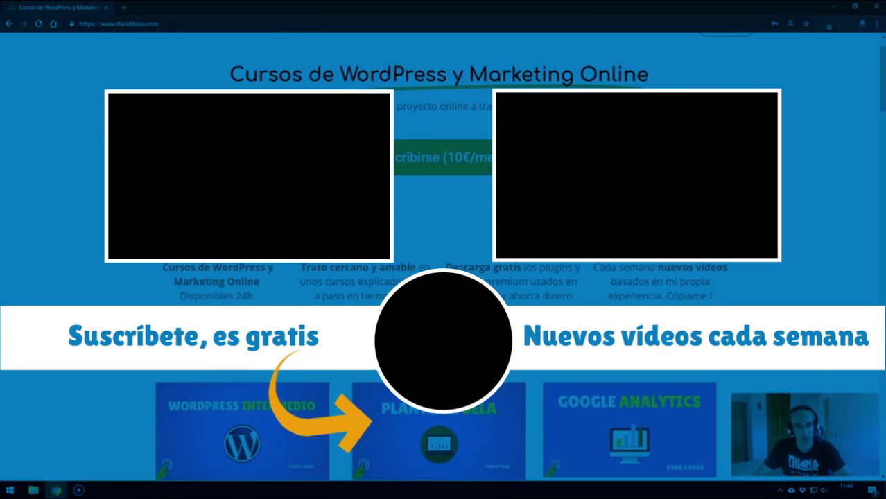
scroll(442, 277, down, 1)
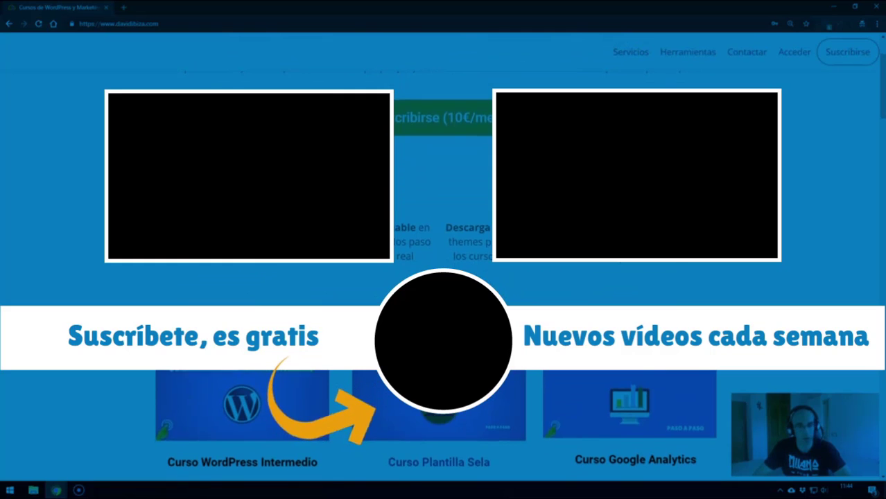
scroll(443, 277, down, 3)
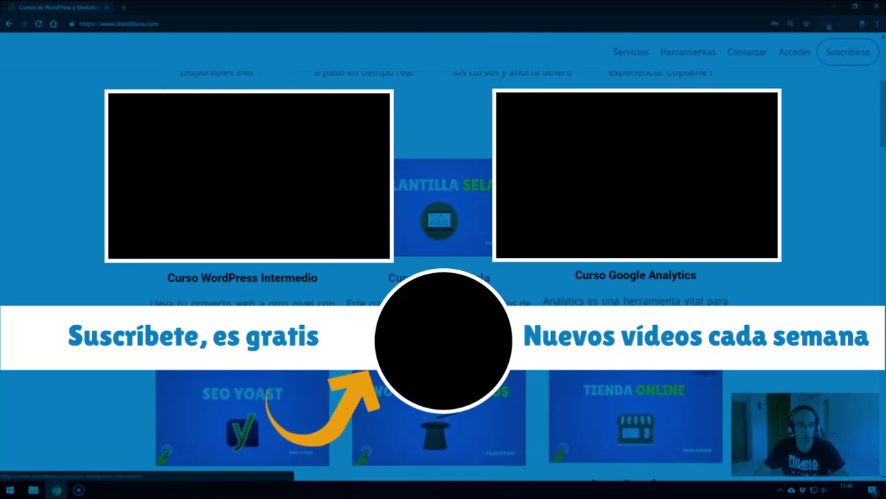